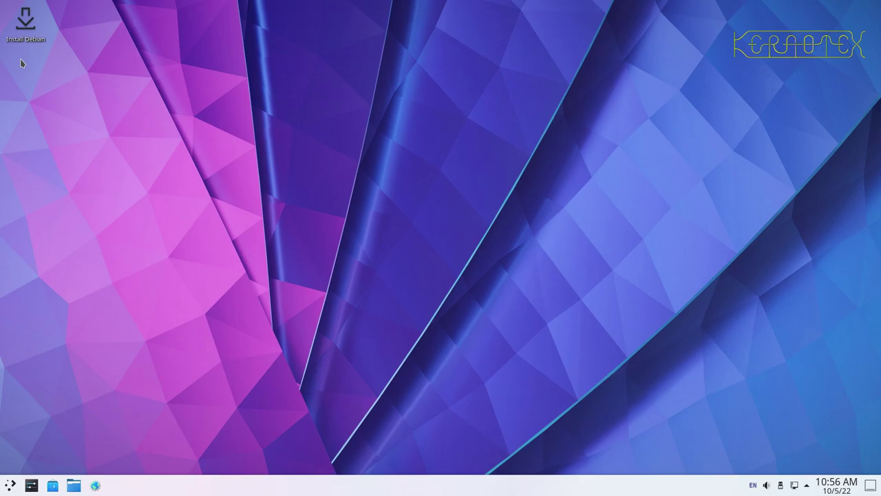
Launch the Debian installer and set its language to British English (United Kingdom).
click(24, 21)
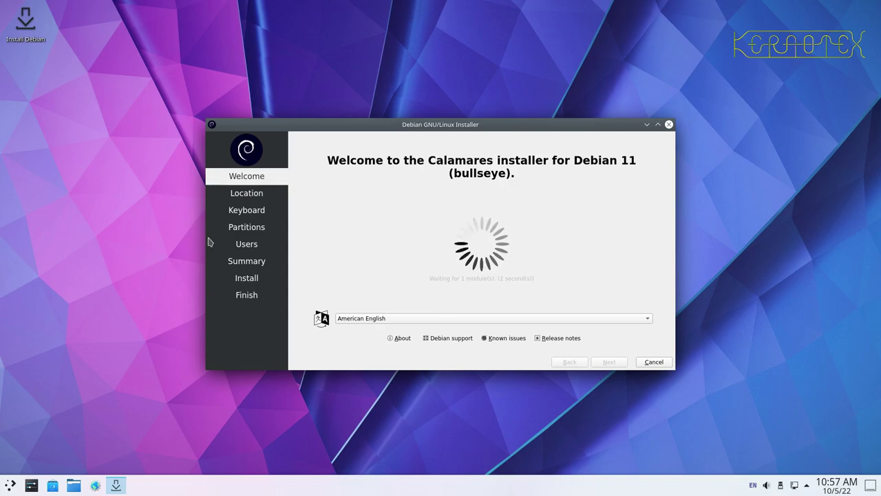
click(429, 319)
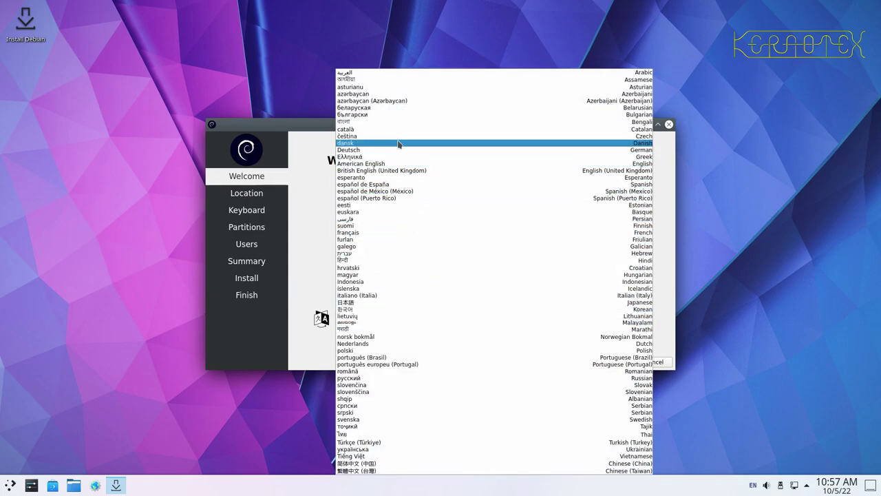
click(402, 171)
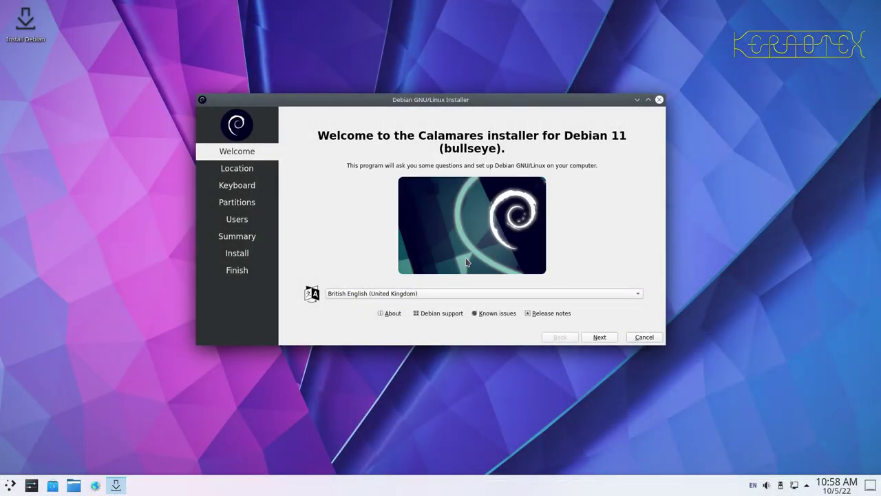
click(604, 337)
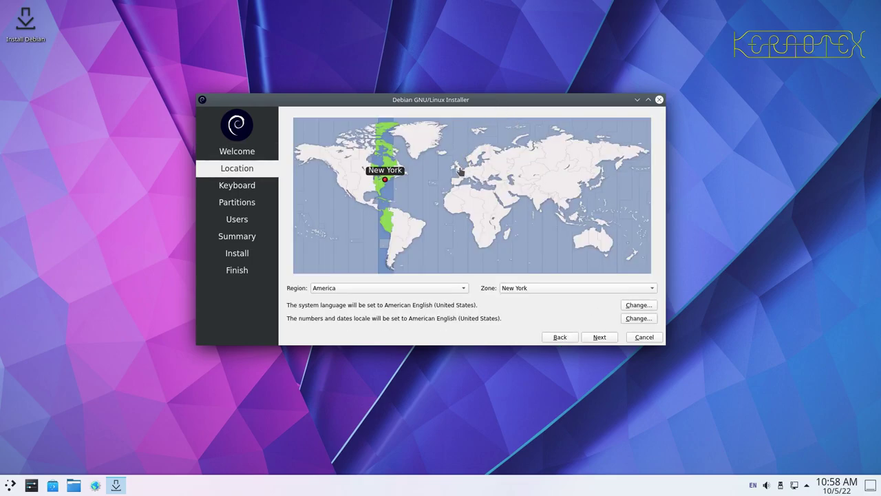
Set the location to Europe/London and choose the English (UK, extended, with Win keys) keyboard layout.
click(459, 169)
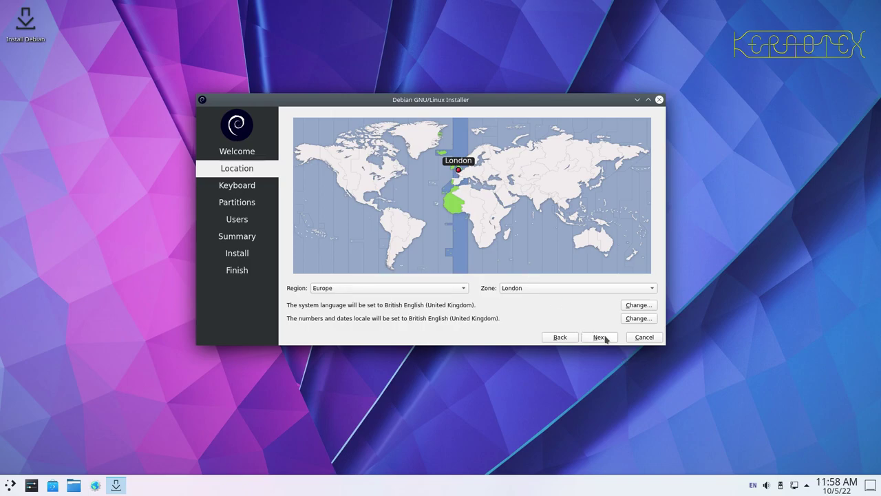
click(600, 338)
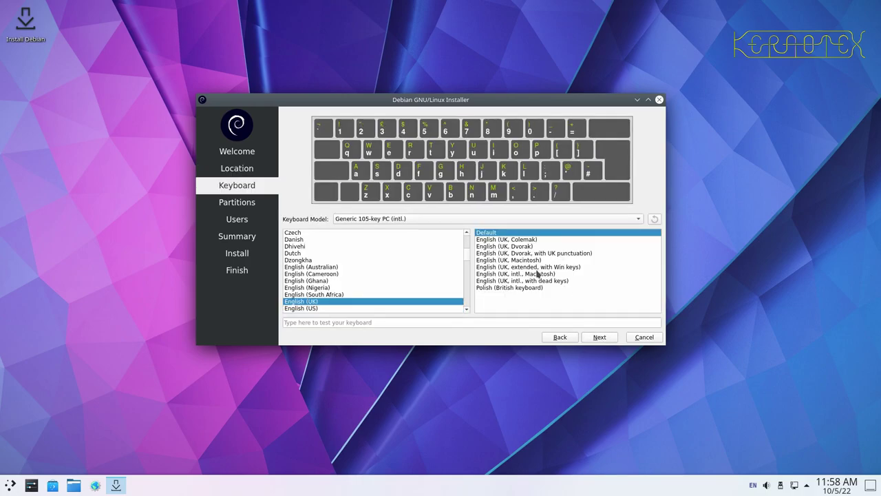
click(528, 269)
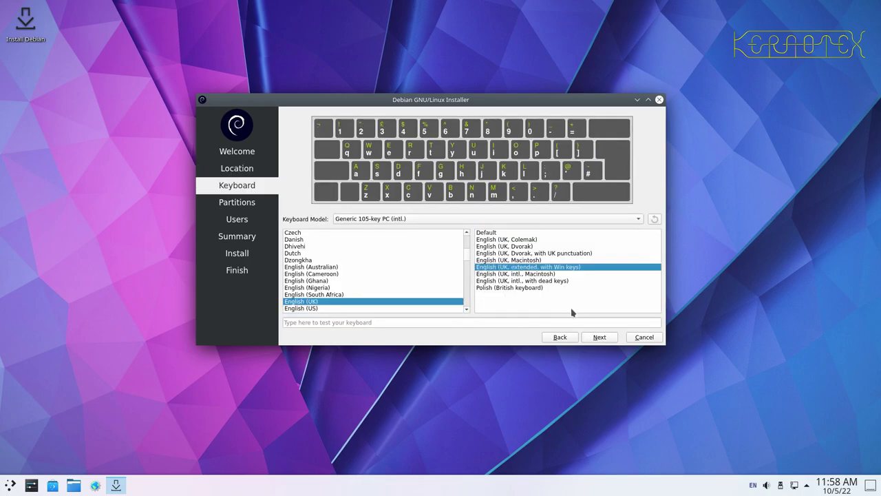
click(599, 337)
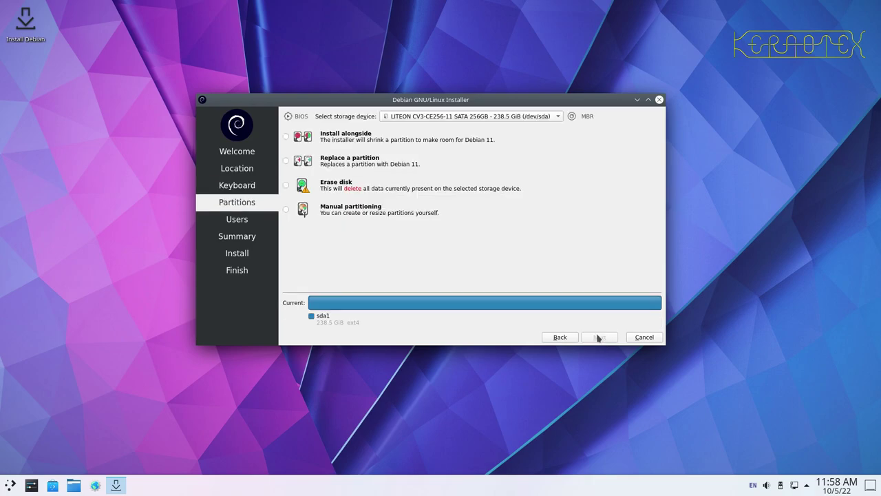
Choose manual partitioning and delete the existing /dev/sda1 partition.
click(286, 210)
click(600, 337)
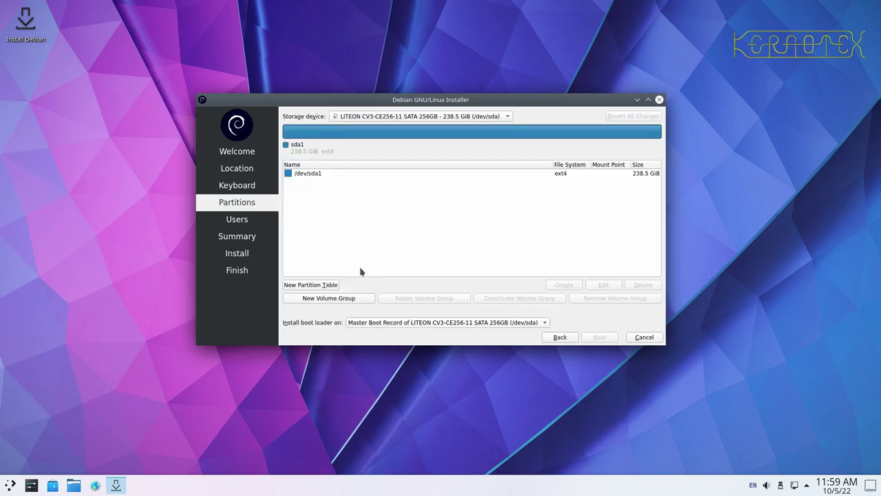
click(305, 175)
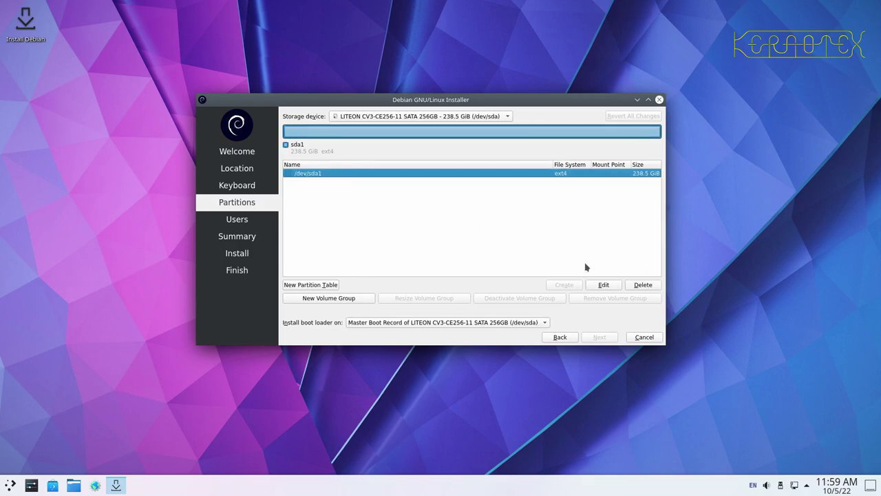
click(643, 284)
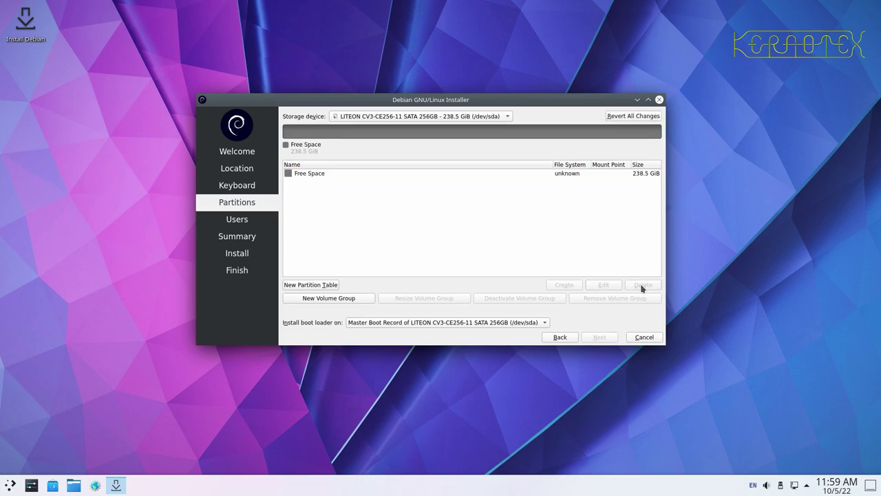
Create a 100000 MiB primary ext4 partition in the free space with the mount point /var/DVDs.
click(316, 175)
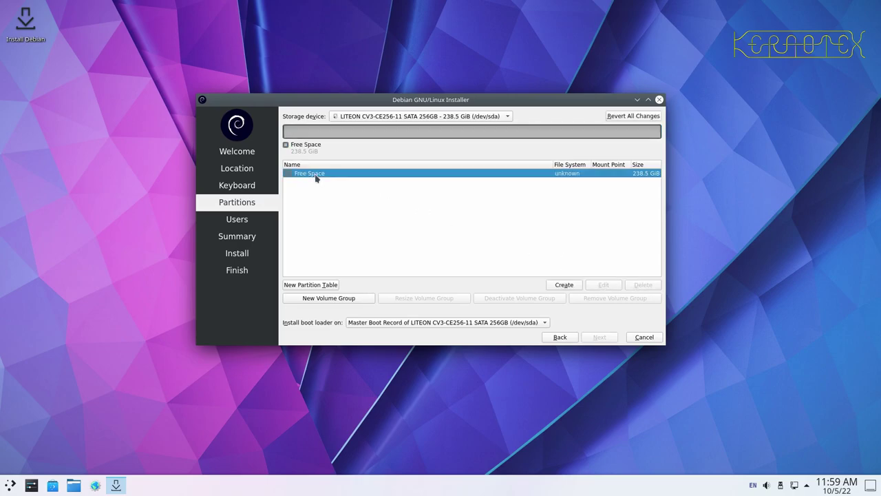
click(564, 284)
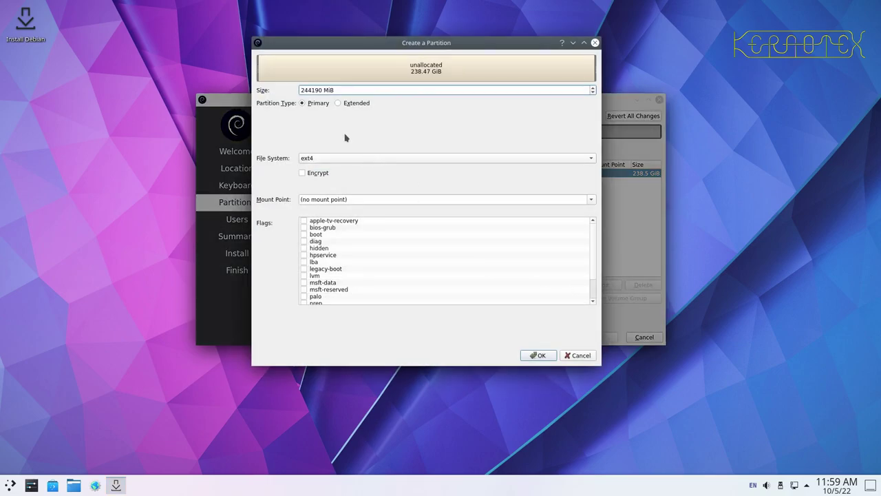
drag(342, 89, 301, 91)
click(317, 90)
drag(321, 90, 282, 78)
text(100000)
click(321, 199)
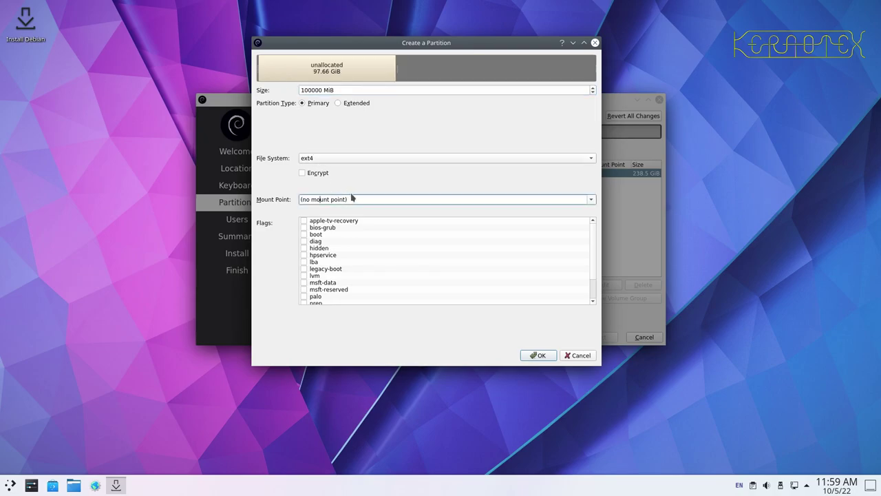
drag(353, 198, 262, 201)
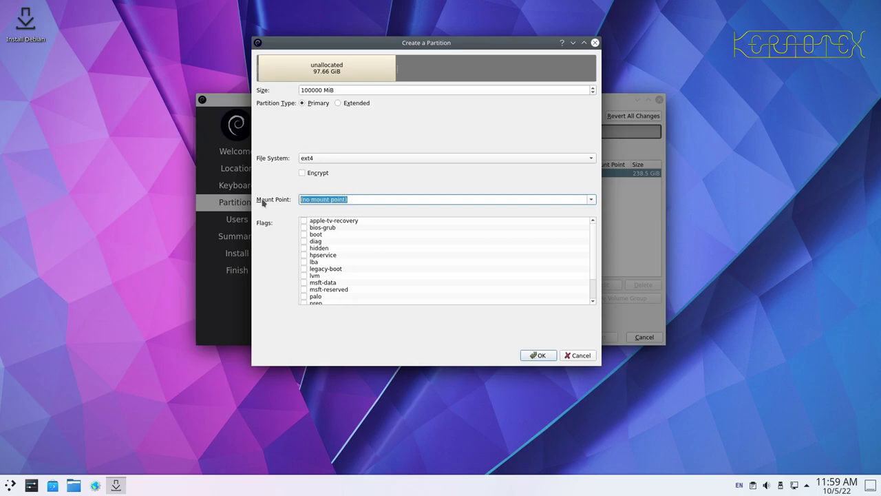
text(/var/DVDs)
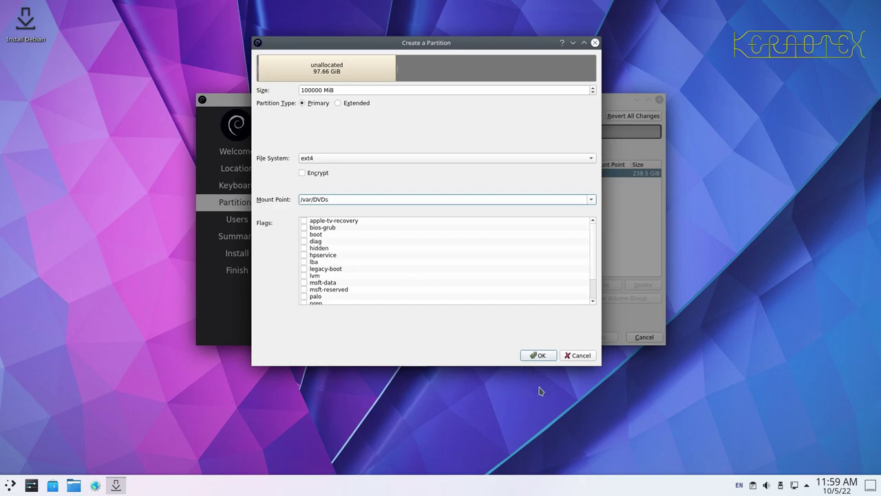
click(536, 356)
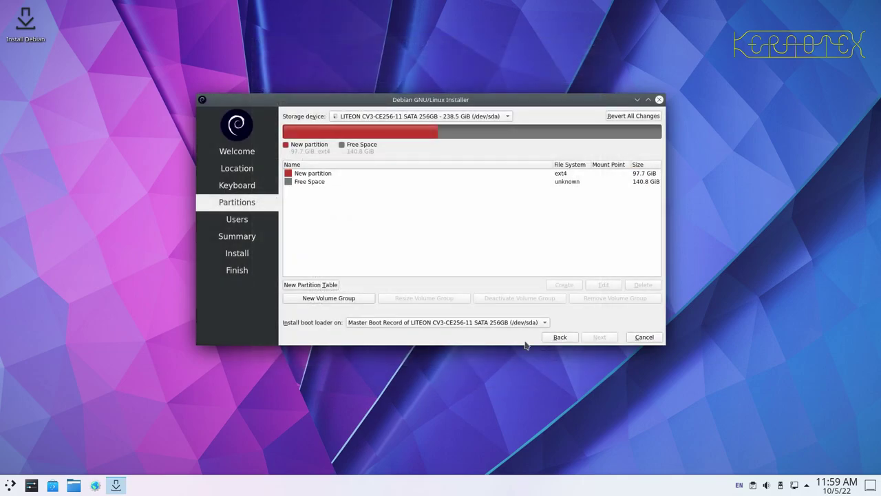
Create a 250 MiB primary ext4 partition in the free space with the boot flag and mount point /boot.
click(463, 135)
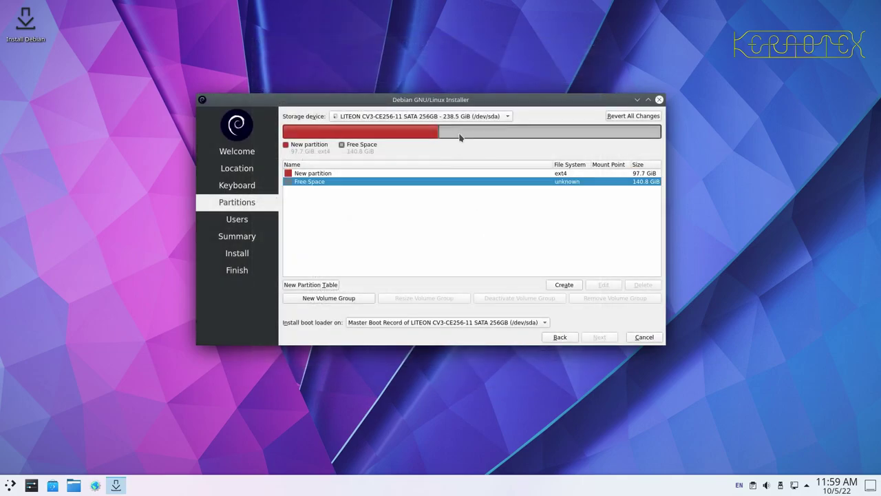
click(560, 283)
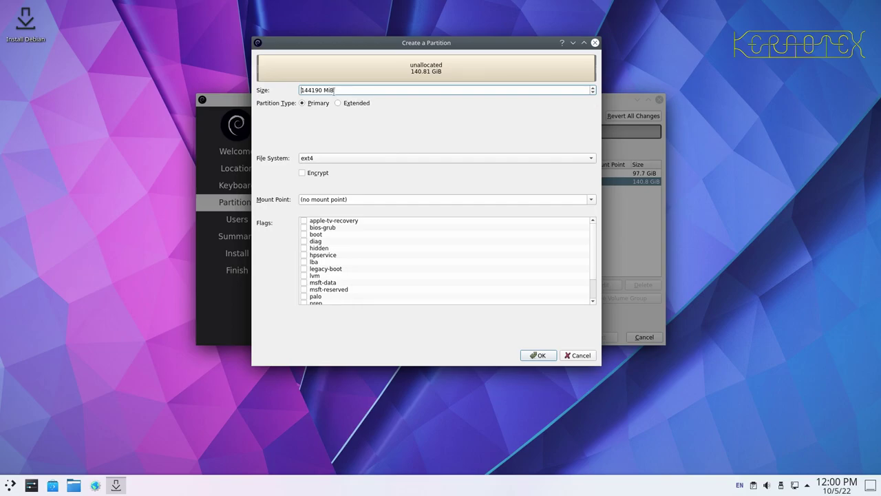
double_click(322, 89)
text(250)
click(304, 234)
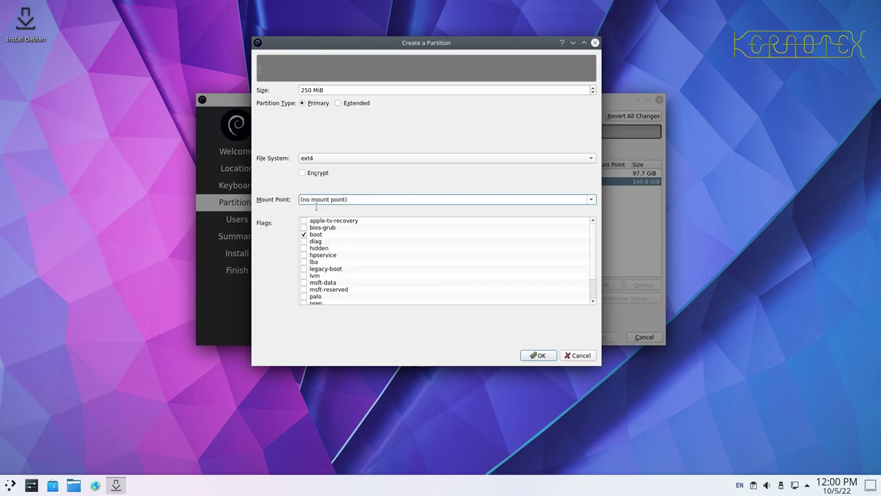
key(ctrl+a)
text(/boot)
click(537, 355)
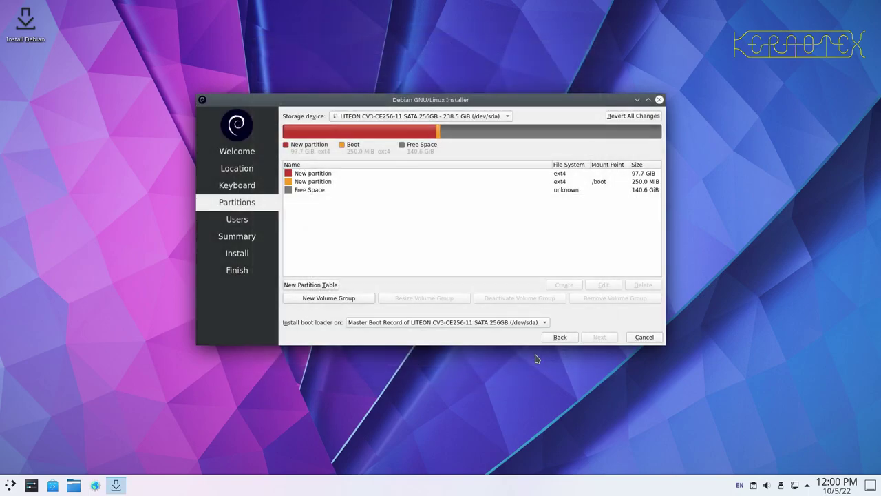
Create a primary ext4 partition from all the remaining free space with the root flag and mount point /.
click(500, 137)
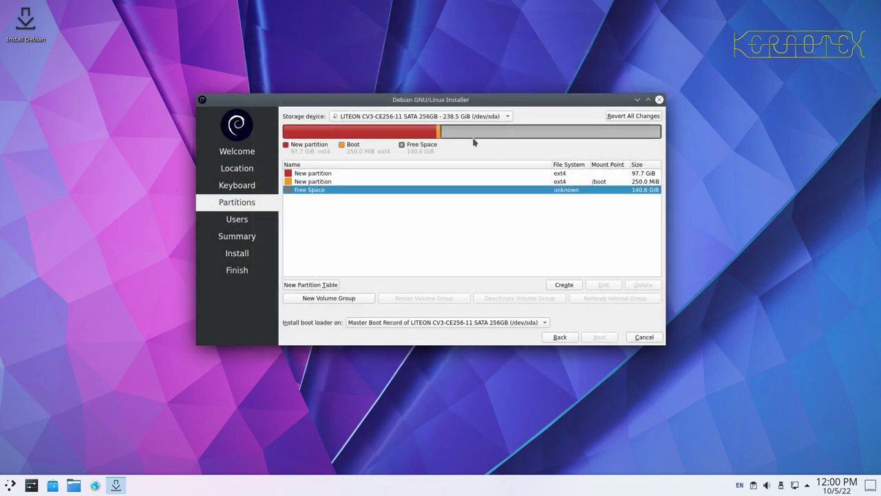
click(555, 285)
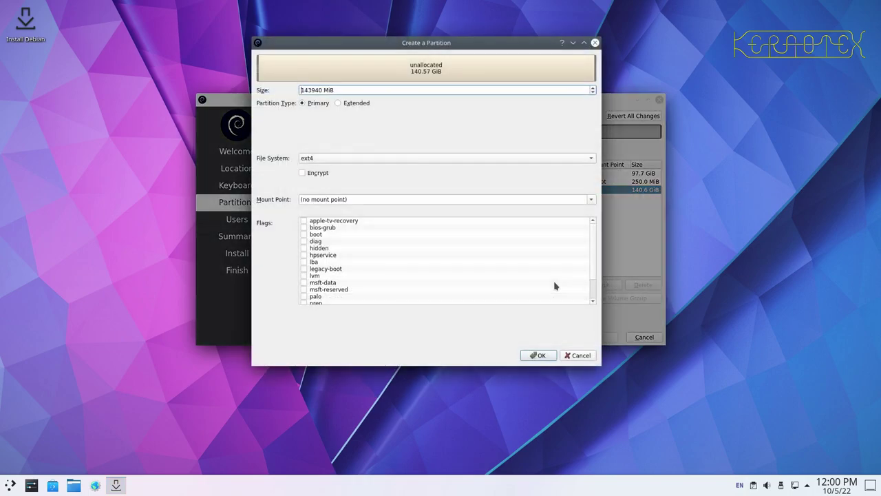
scroll(420, 223, down, 2)
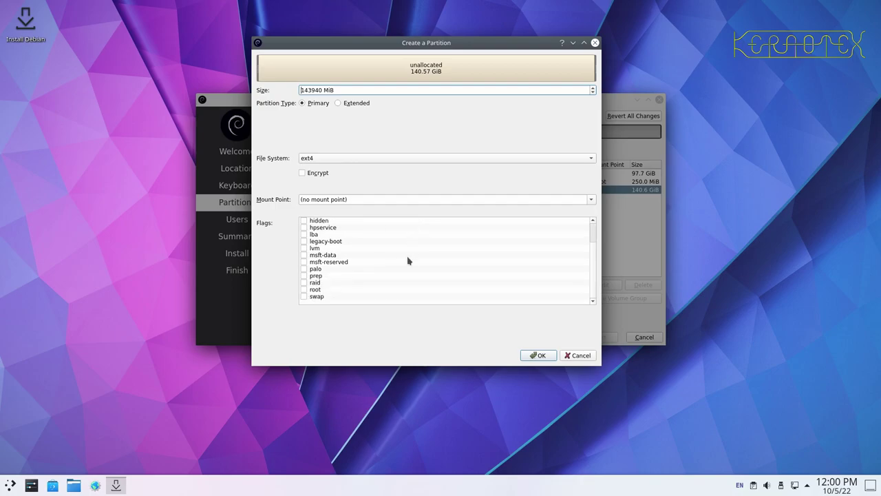
click(302, 292)
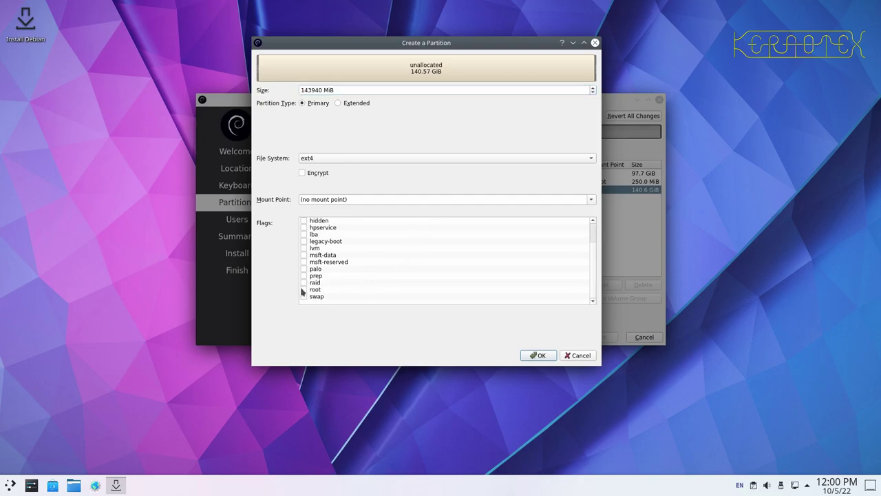
click(360, 198)
drag(360, 198, 279, 197)
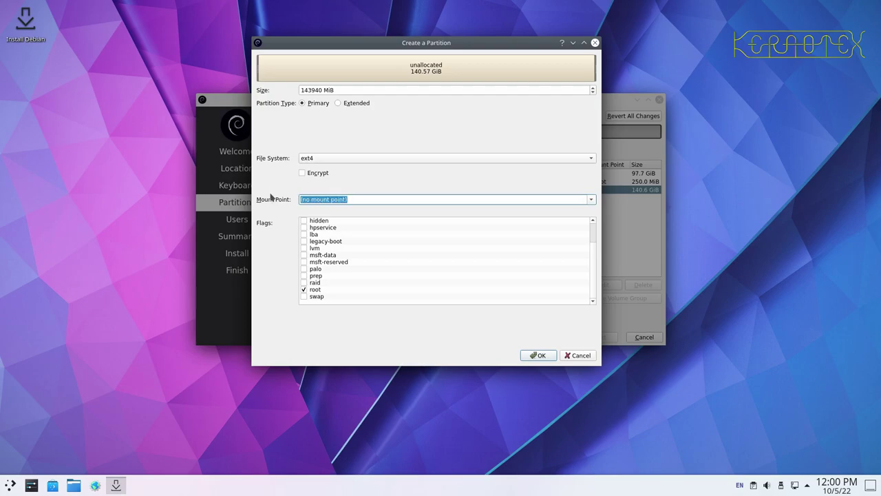
text(/)
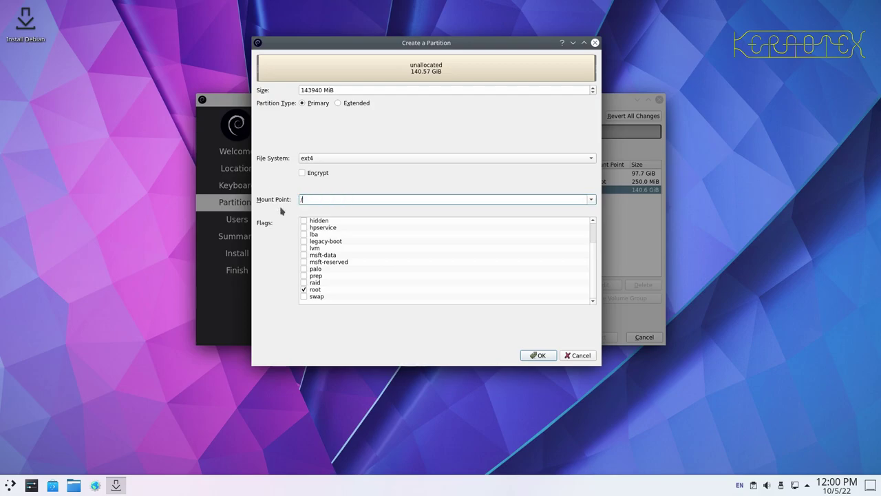
click(533, 356)
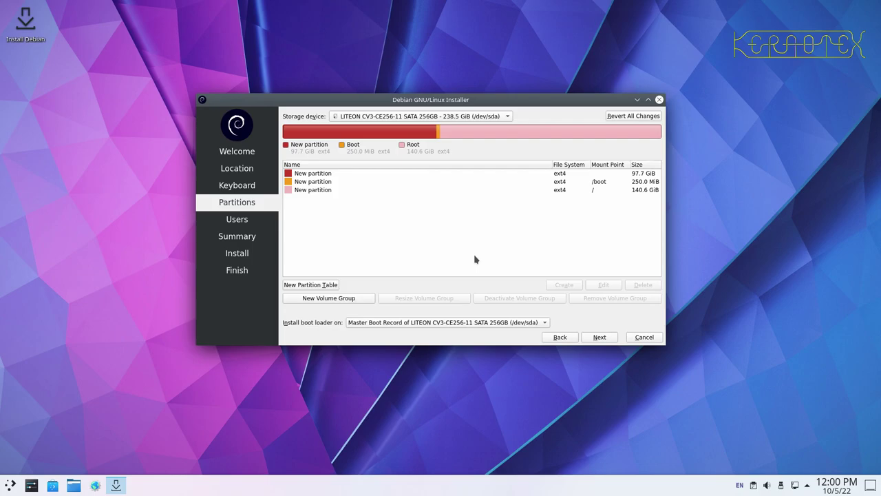
Accept the partition layout, fill in the new user's name and account password, and enable automatic login.
click(597, 337)
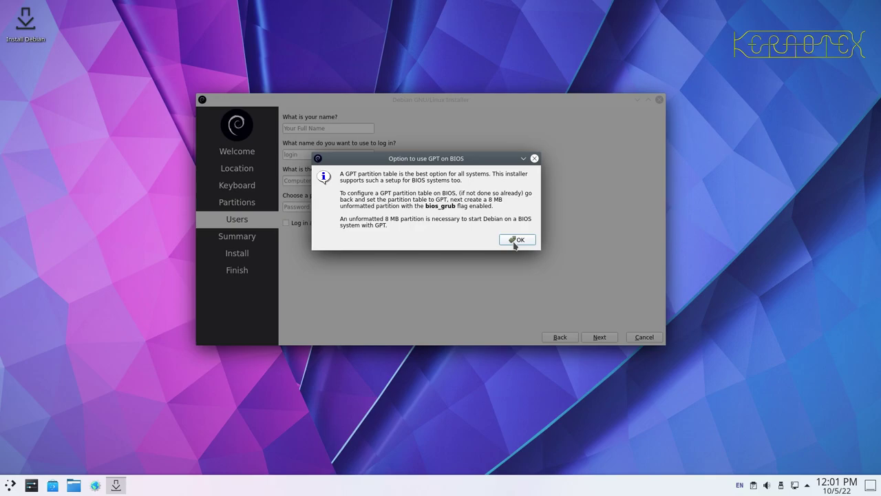
click(516, 240)
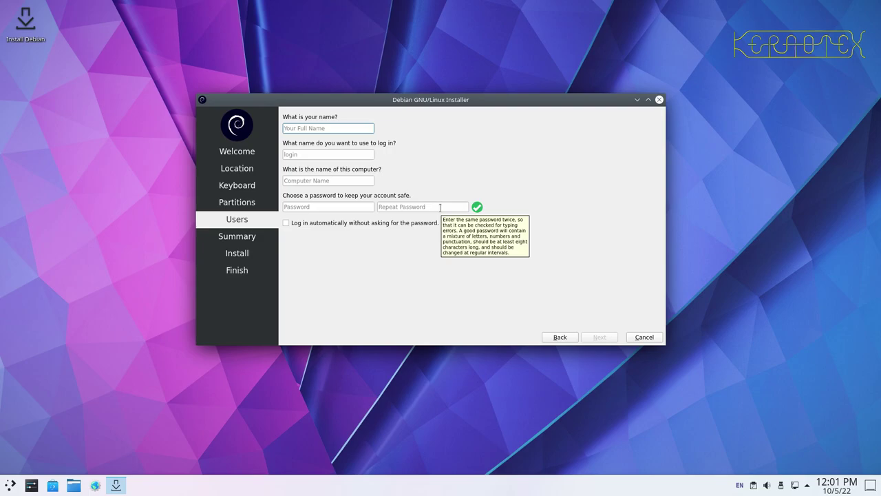
text(kernotex)
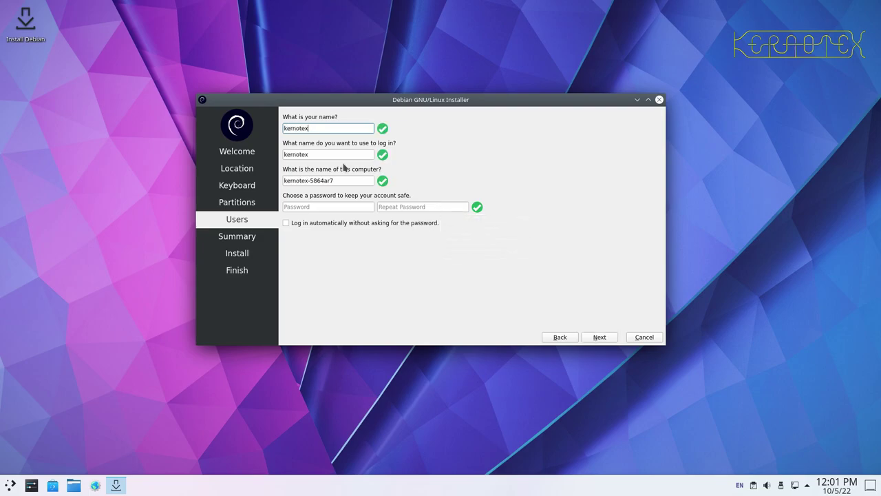
click(332, 204)
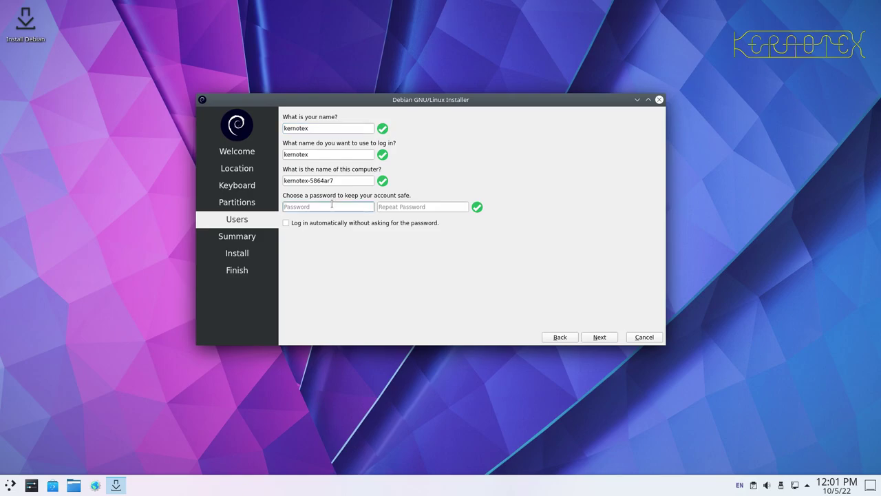
click(289, 223)
click(598, 338)
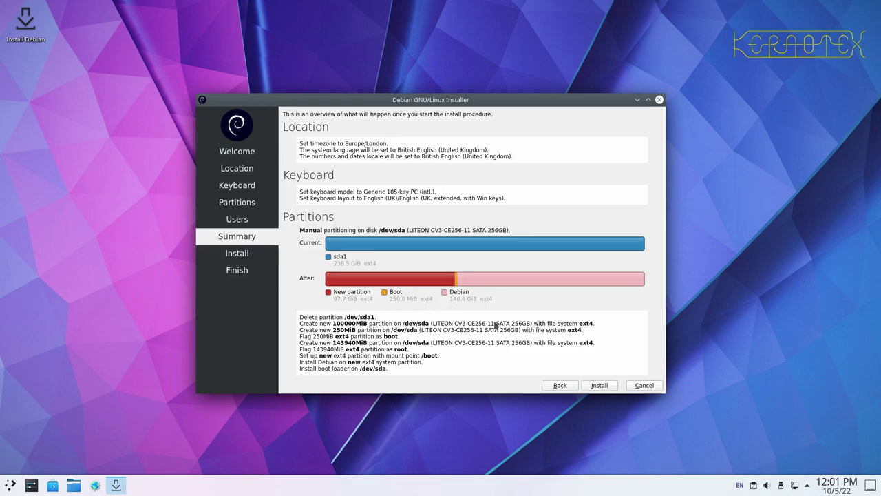
Install Debian with the summarized settings and restart into the new system.
click(597, 389)
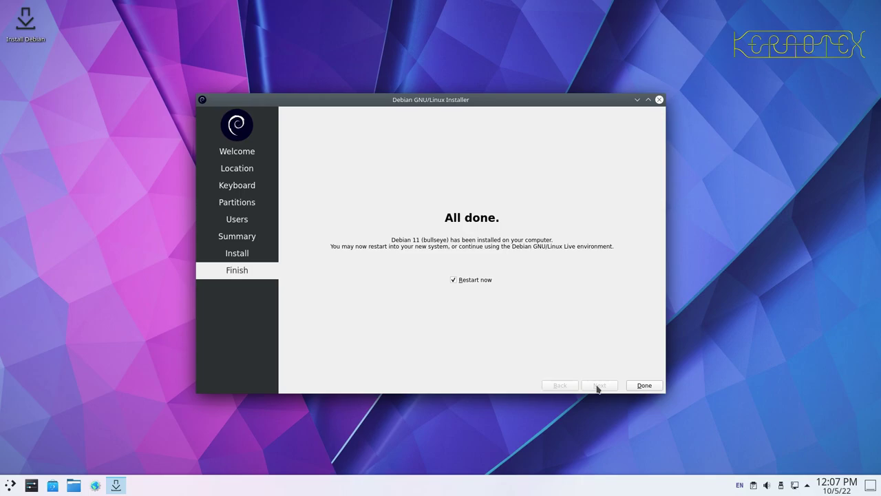
click(643, 386)
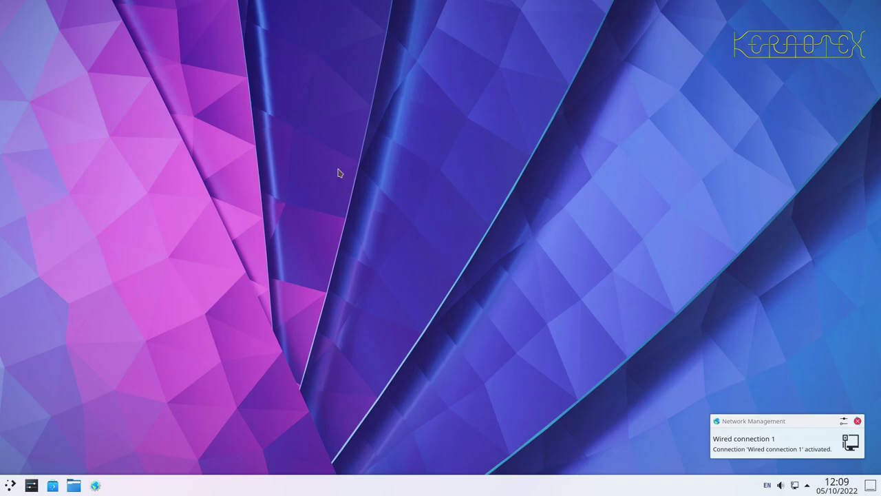
Open the Konsole terminal, maximize its window and enlarge the terminal text by six increments.
click(9, 484)
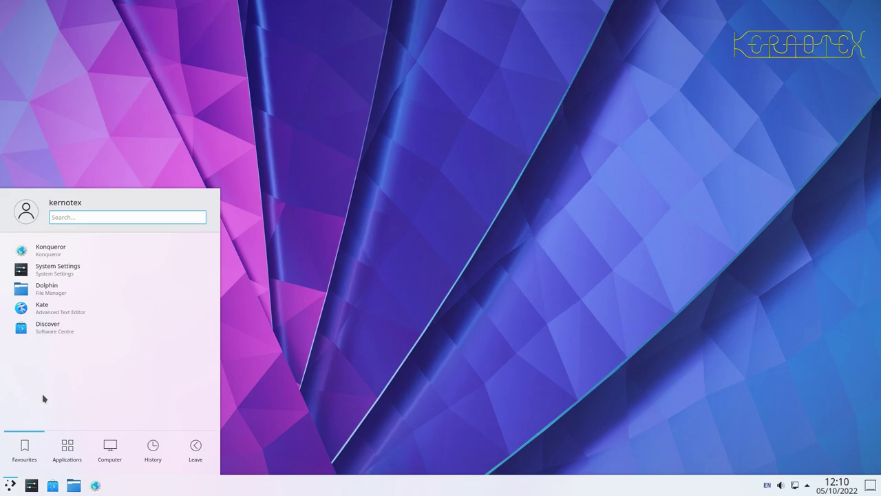
text(konsole)
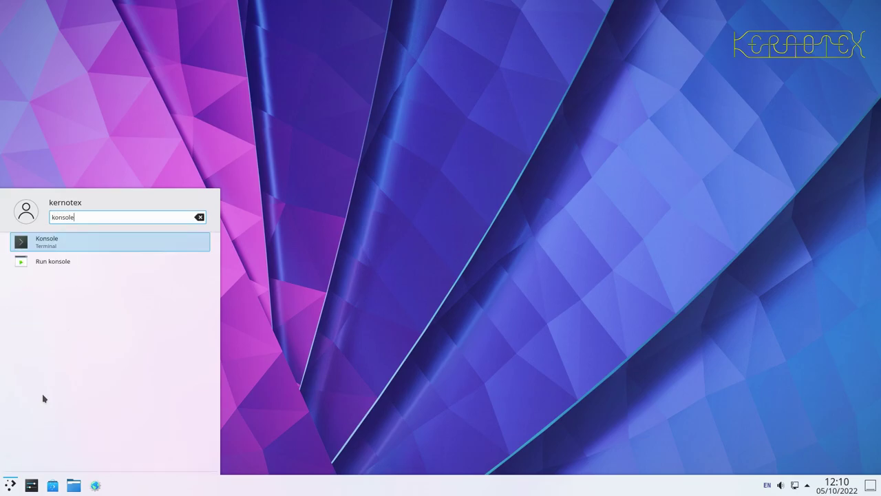
key(Return)
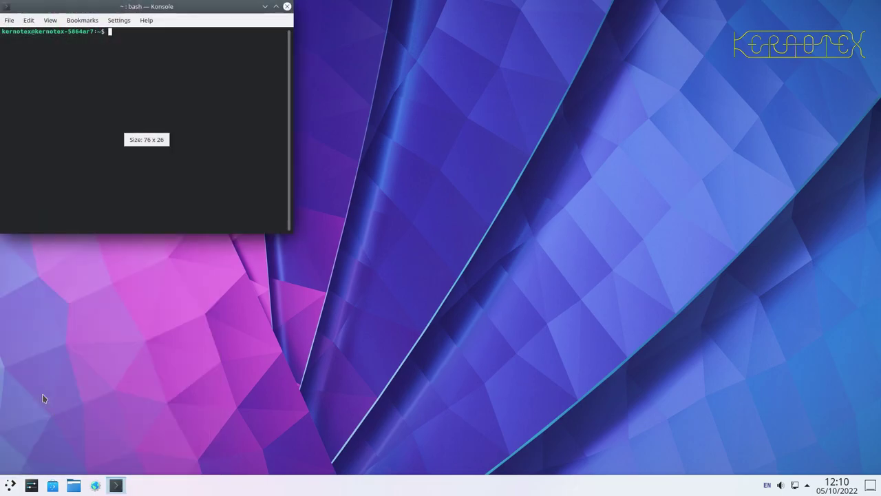
click(276, 6)
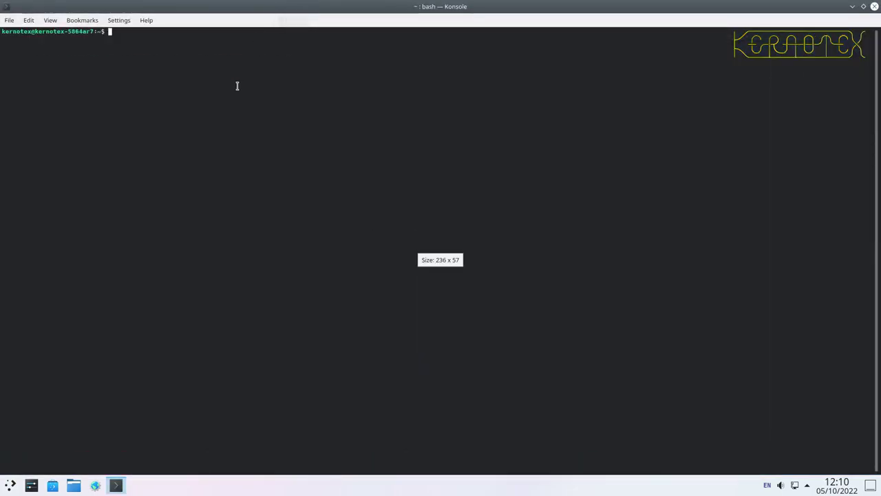
key(ctrl+plus)
key(ctrl+plus)
key(ctrl+plus)
key(ctrl+plus)
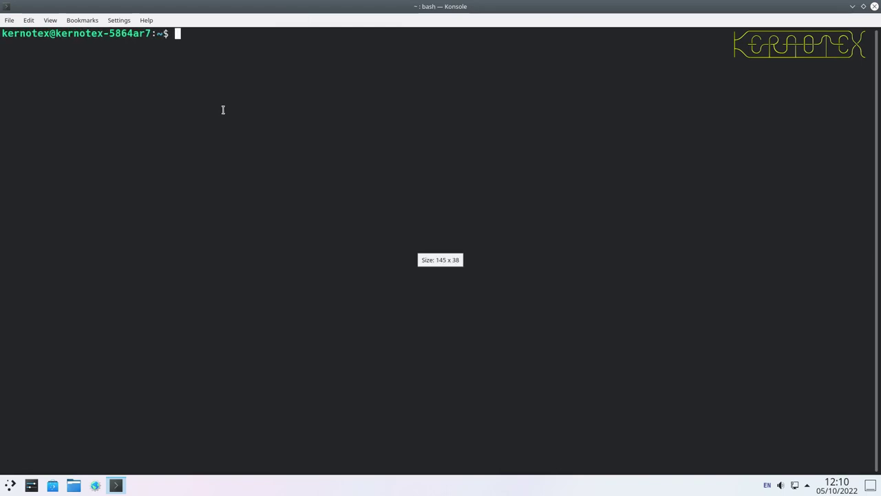
key(ctrl+plus)
key(ctrl+plus)
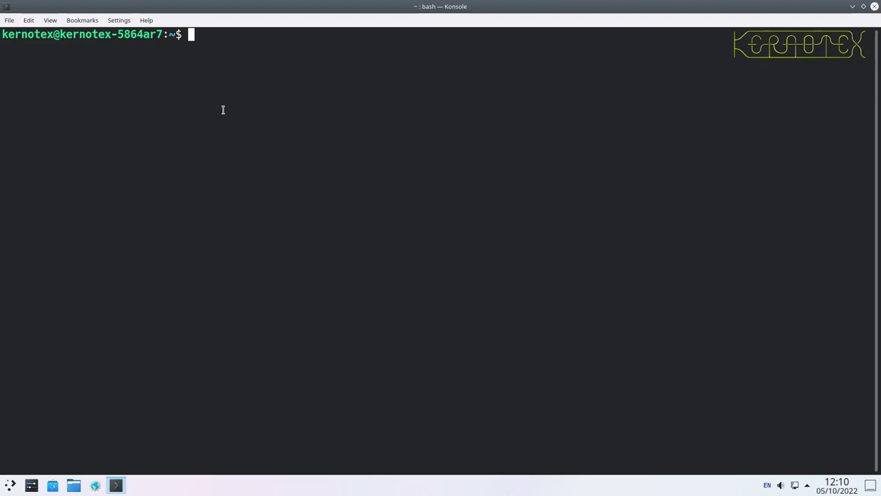
Start a root login shell with sudo su -, authenticating with the account password.
text(sudo su -)
key(Return)
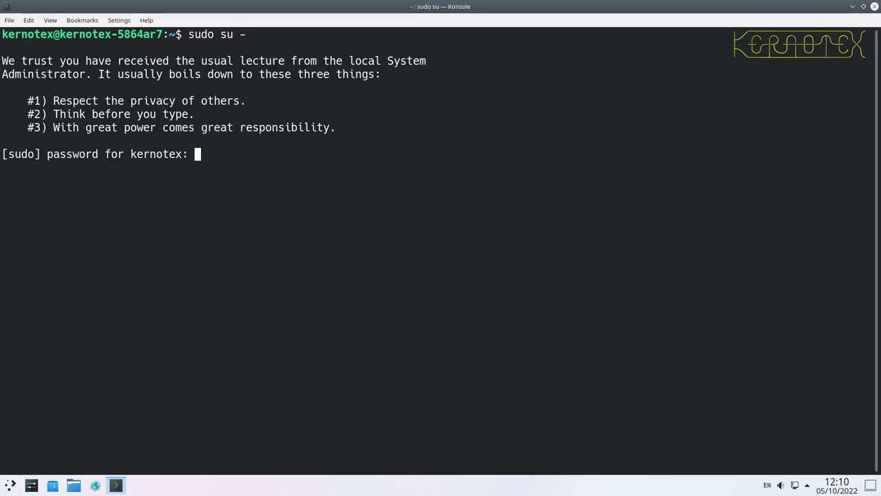
key(Return)
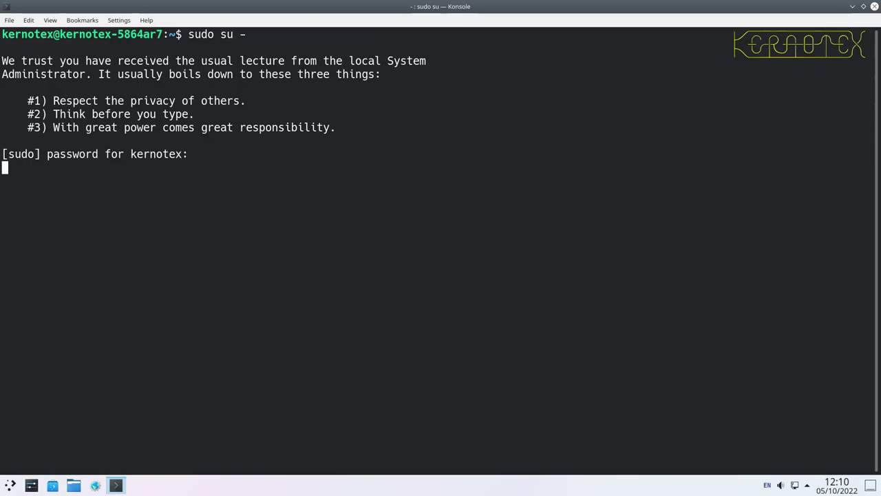
key(Return)
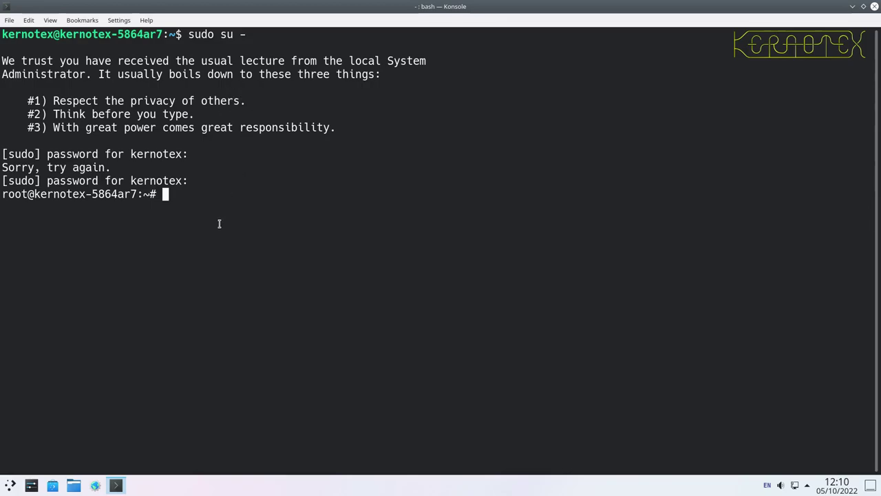
Try to run jigdo-lite, and install the jigdo-file package with apt along with its required dependency.
text(jigdo-lite)
key(Return)
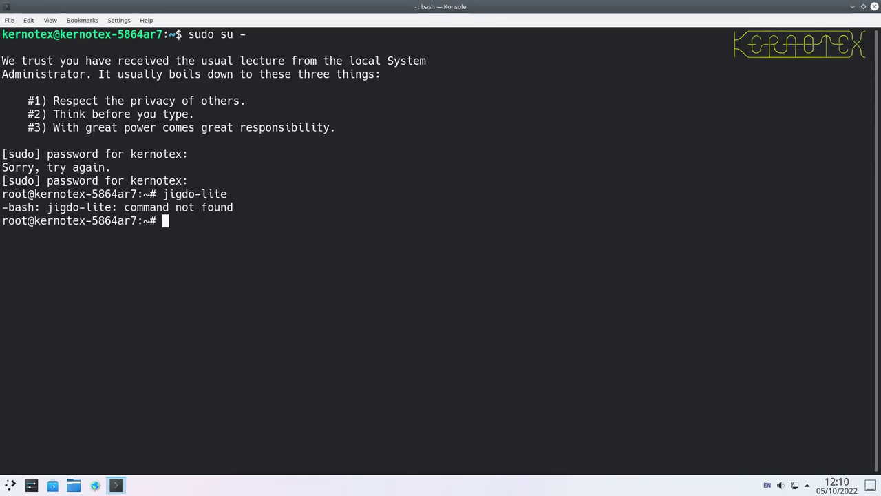
text(apt install )
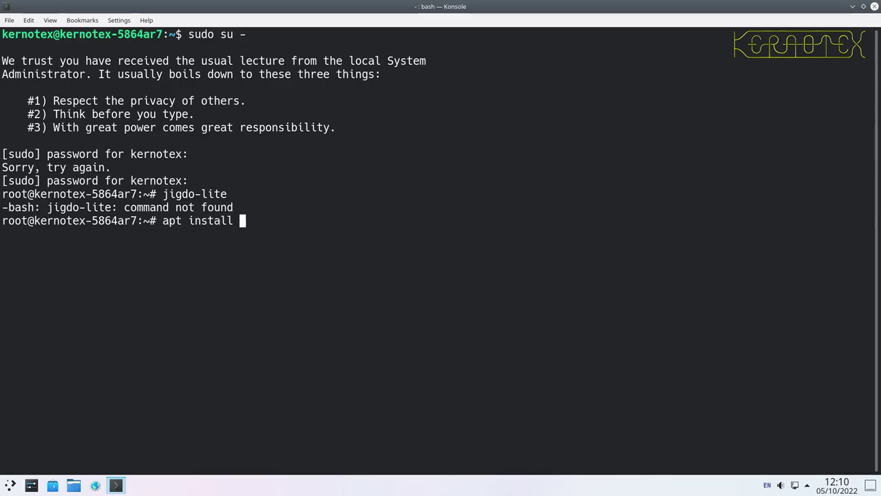
text(jigdo-file)
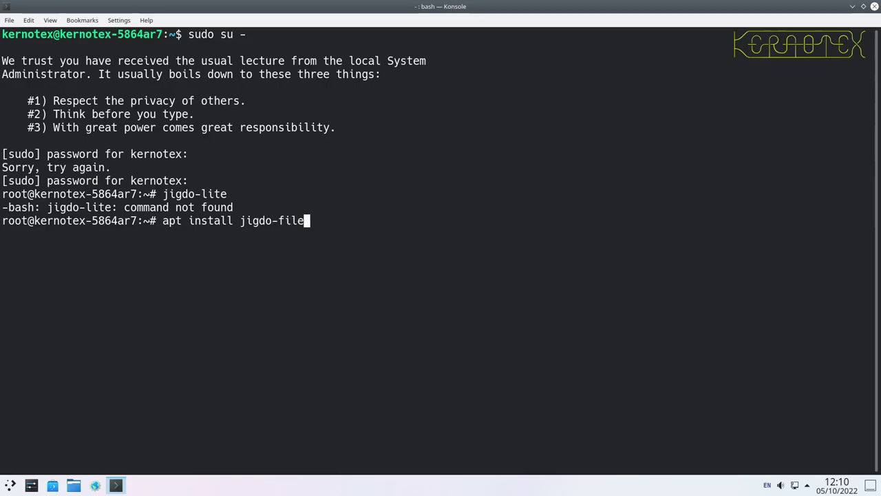
key(Return)
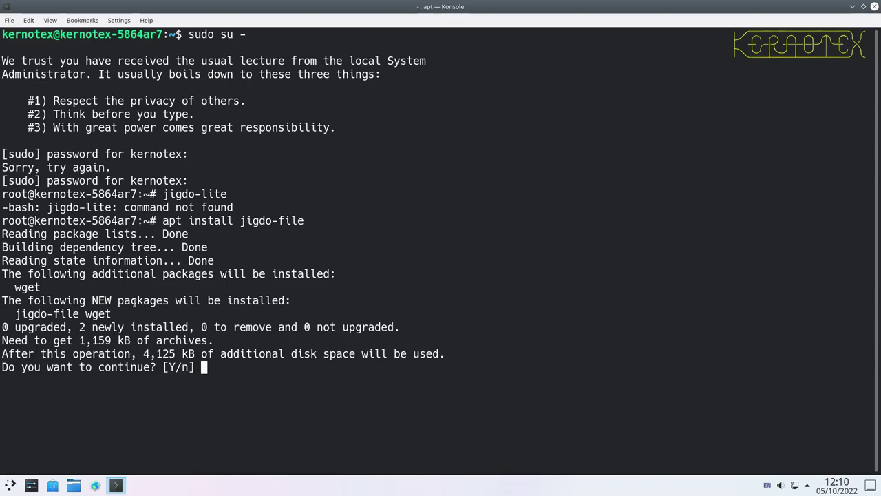
key(Return)
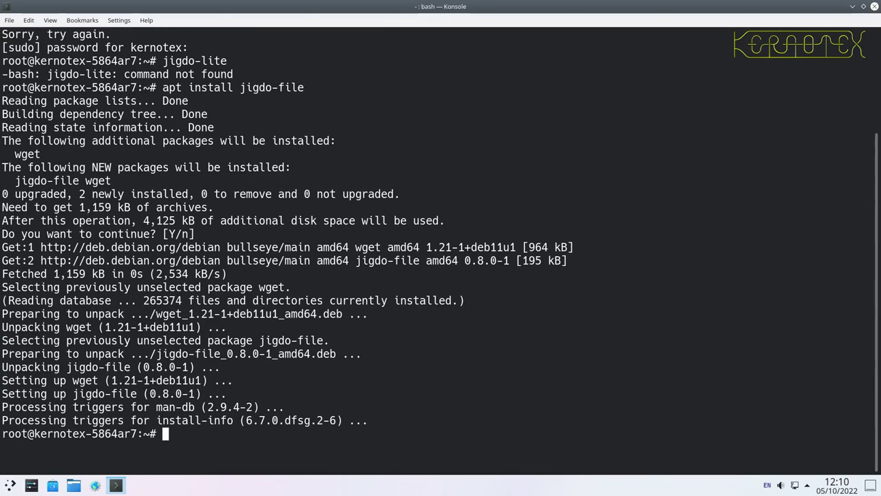
Open Firefox ESR, replace the two welcome tabs with one new tab, and move the browser window aside to uncover the terminal output.
click(11, 486)
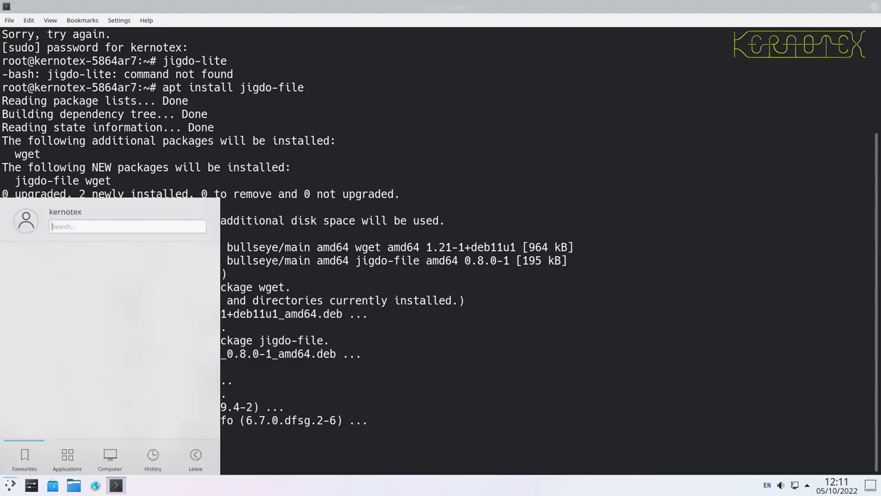
text(fire)
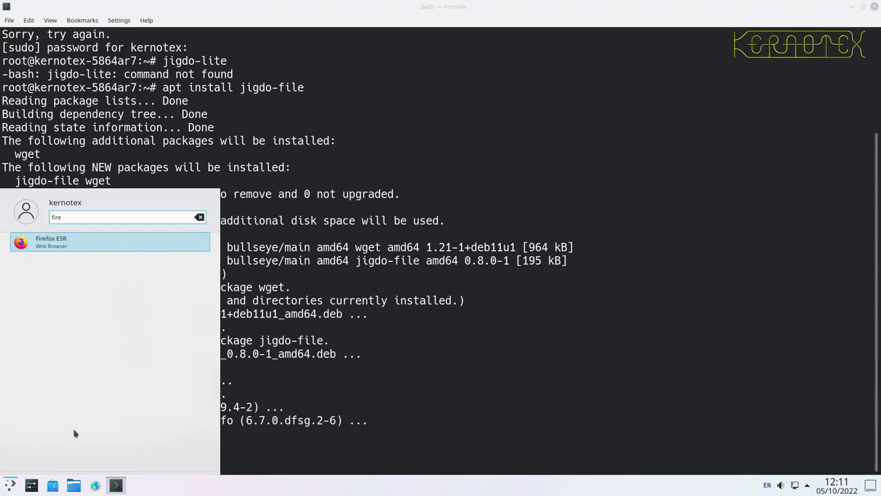
click(42, 241)
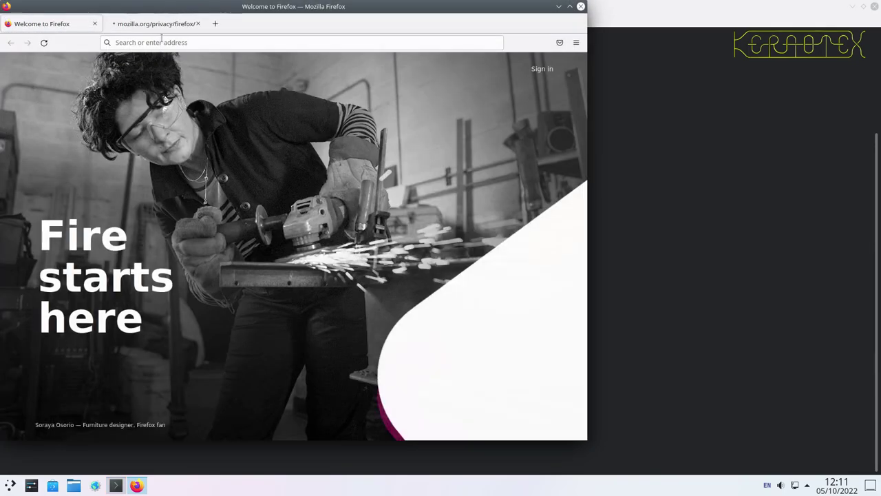
click(214, 25)
click(95, 24)
click(94, 24)
drag(103, 3, 397, 4)
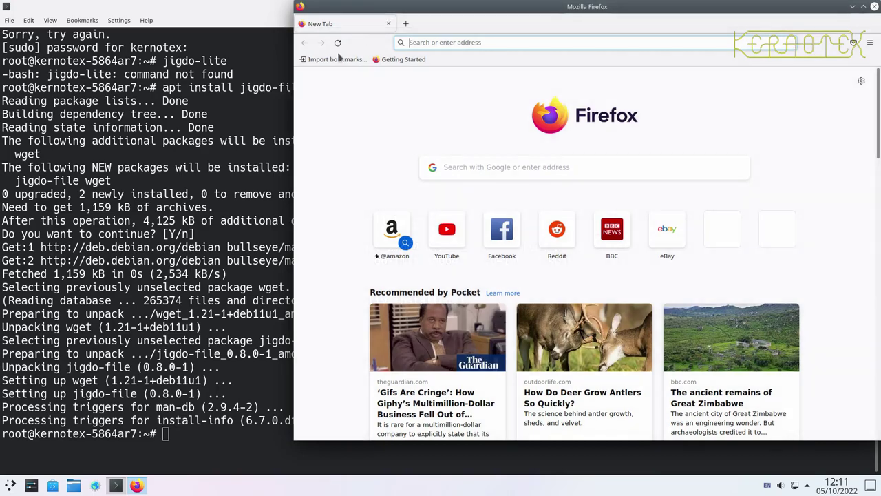
click(436, 43)
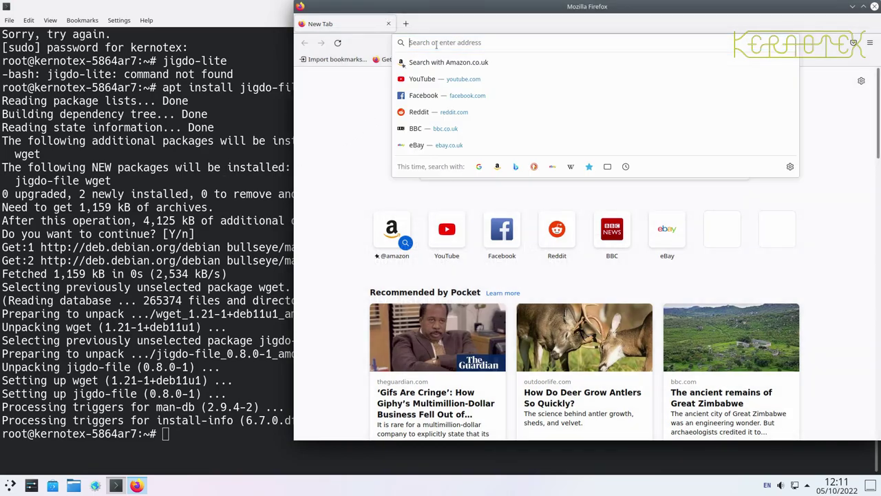
text(www.debian)
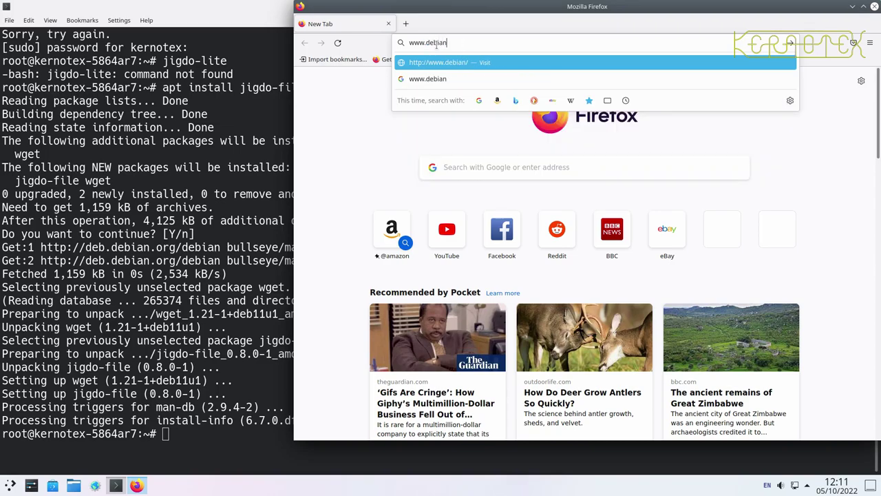
text(.org)
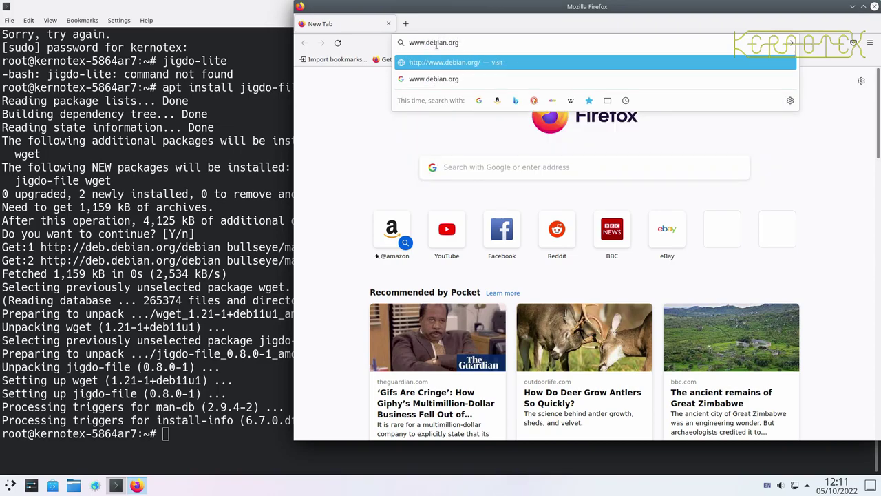